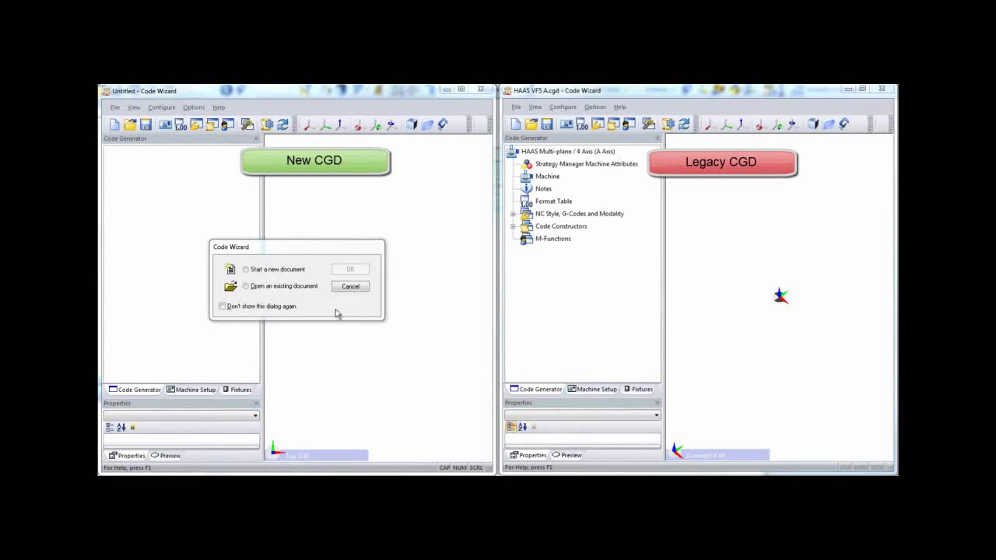
Step: Create a new vertical inch mill post with an A rotary table and default graphics from adaptive-mill-iso-inch.cgt
left_click(247, 270)
left_click(349, 270)
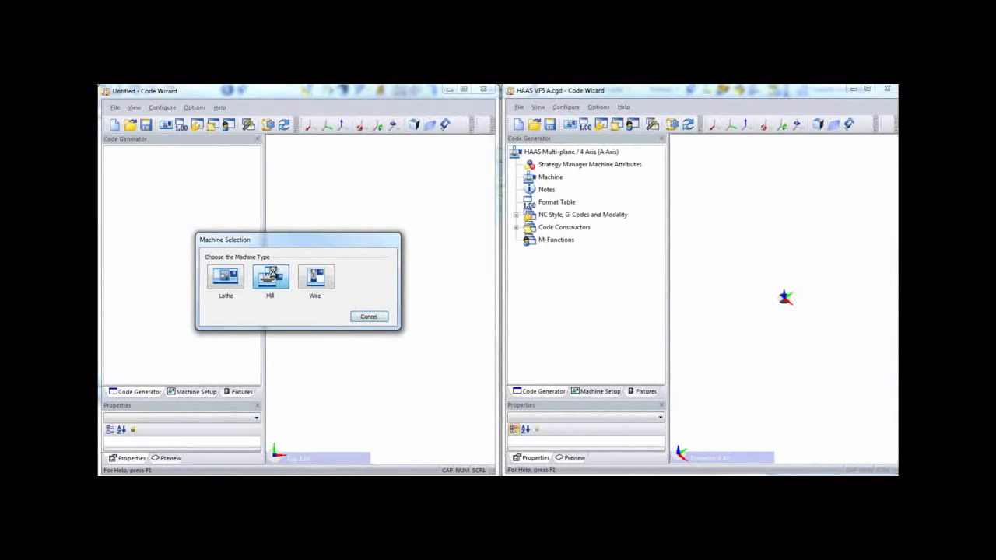
left_click(271, 273)
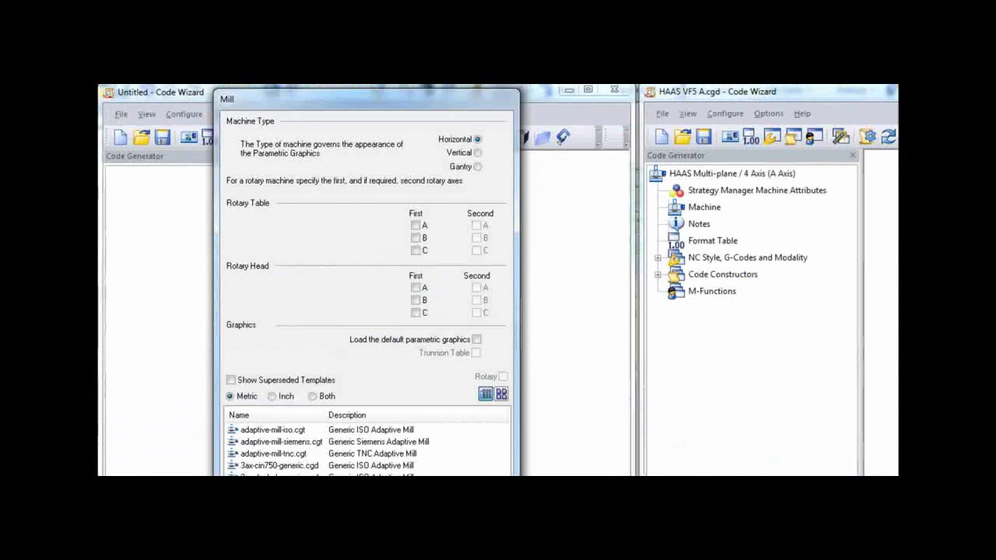
left_click(478, 153)
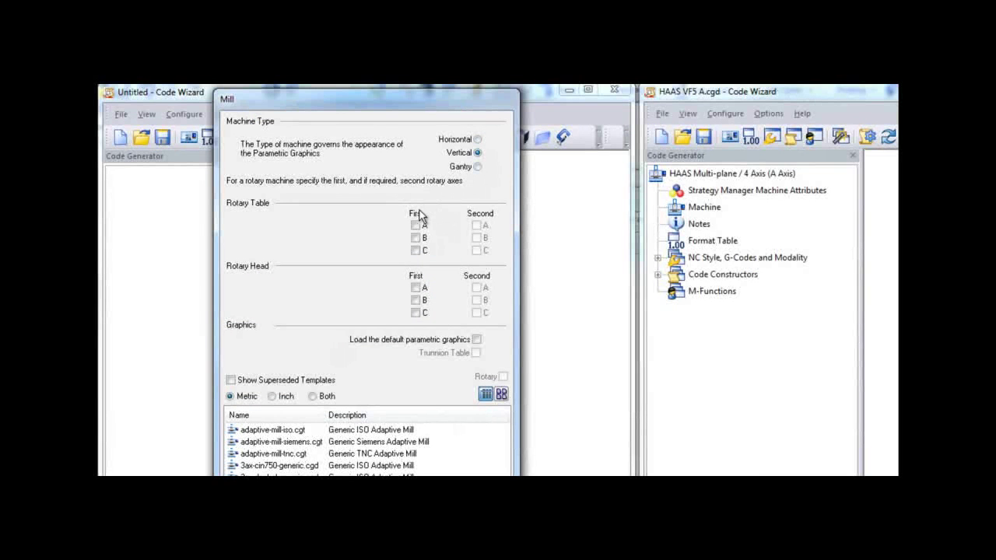
left_click(416, 225)
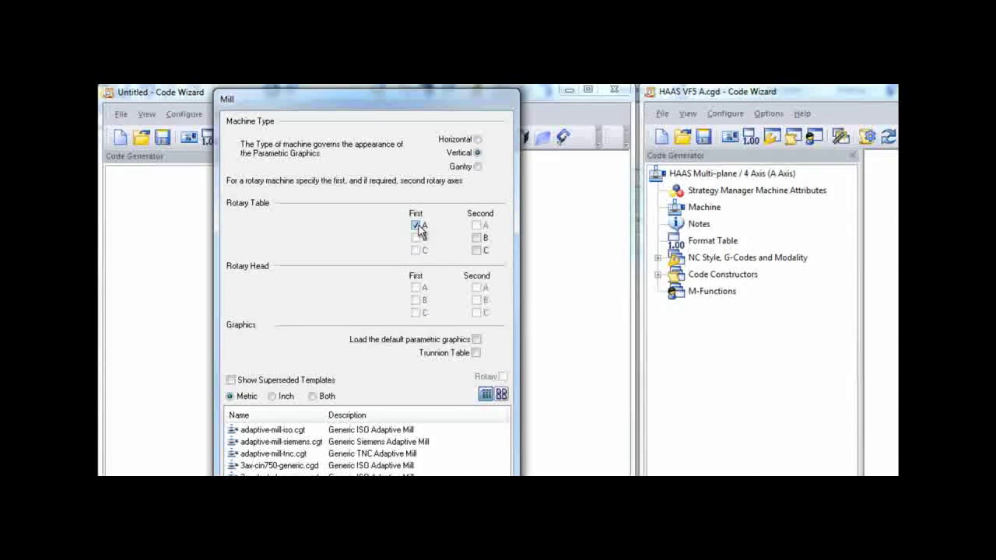
left_click(477, 340)
left_click(272, 396)
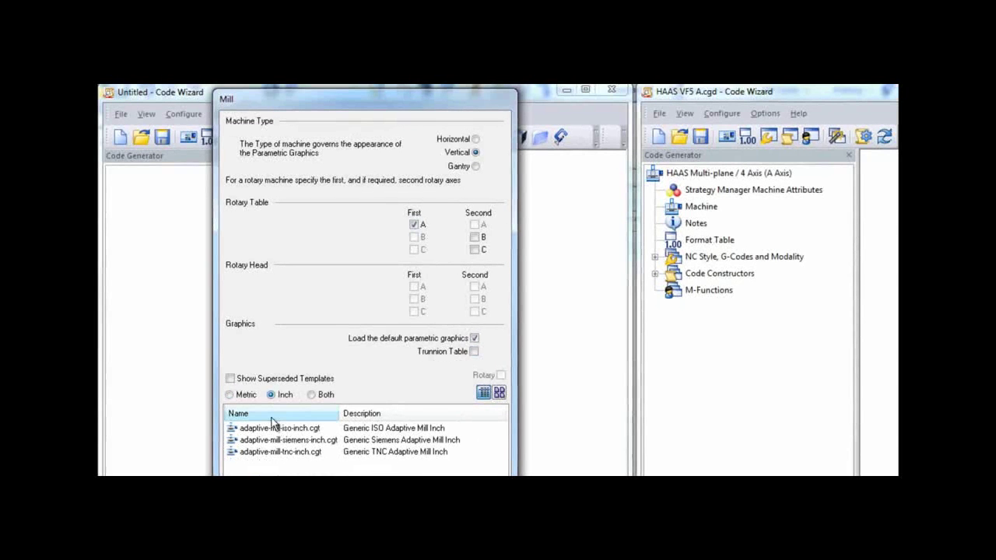
left_click(274, 428)
left_click(336, 455)
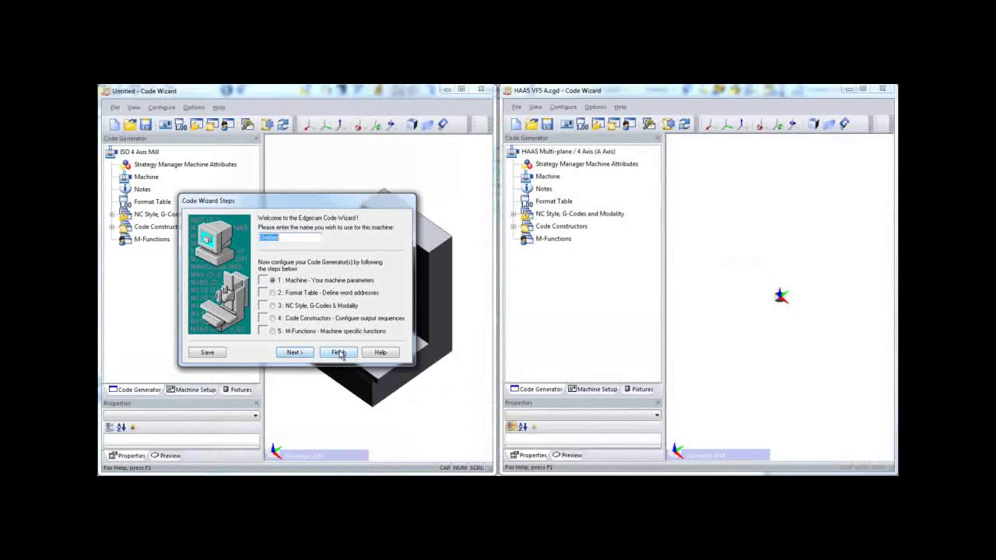
Step: Finish the setup and open the Machine parameters of both the legacy and new posts
left_click(337, 353)
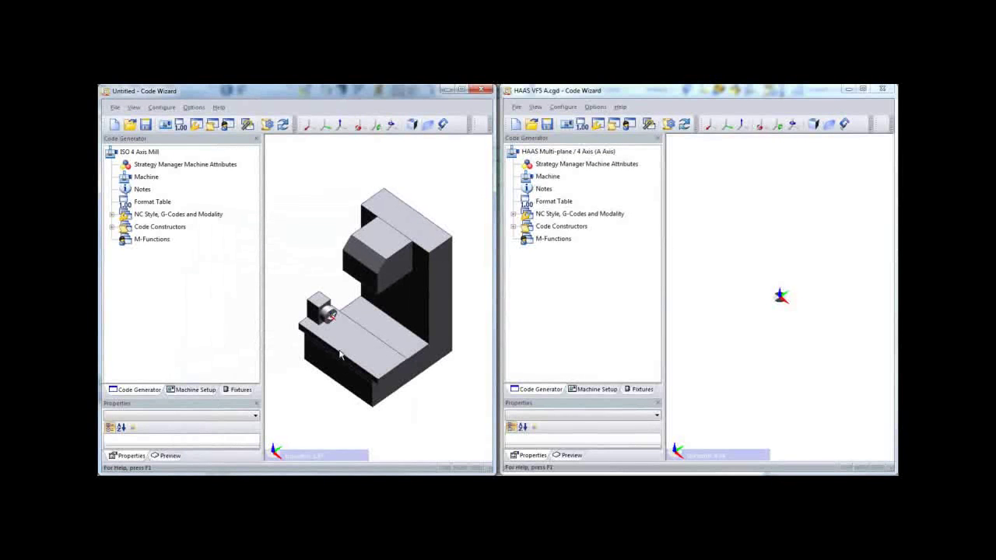
left_click(545, 179)
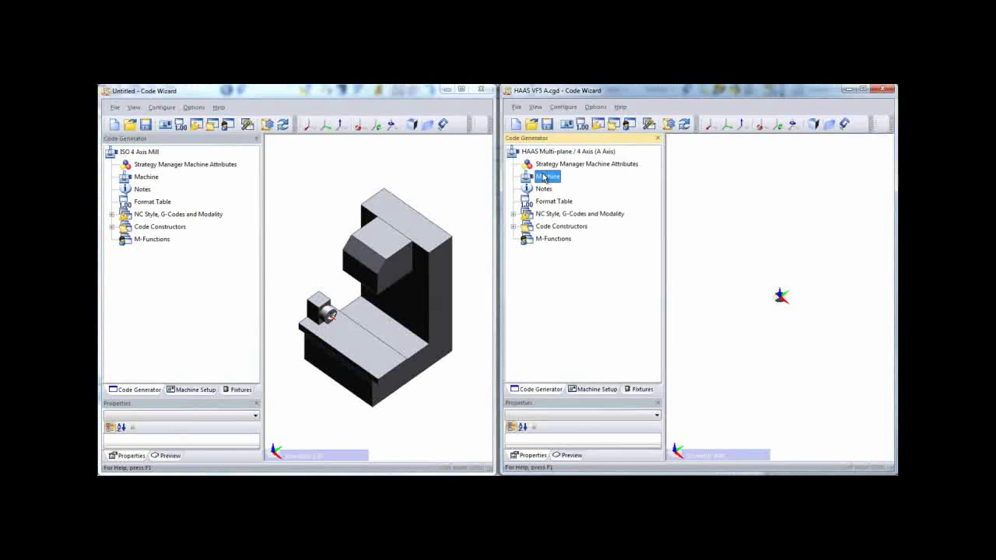
double_click(545, 179)
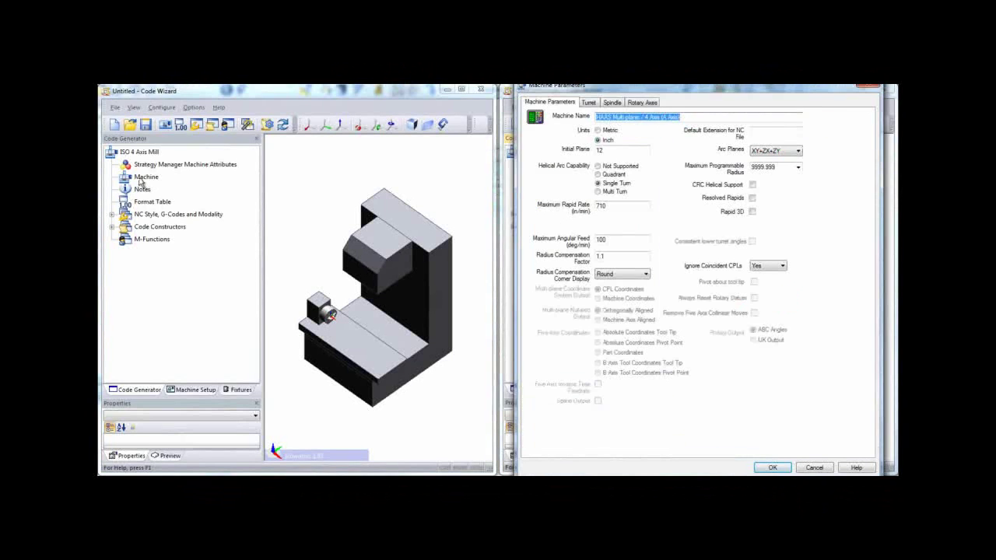
double_click(146, 176)
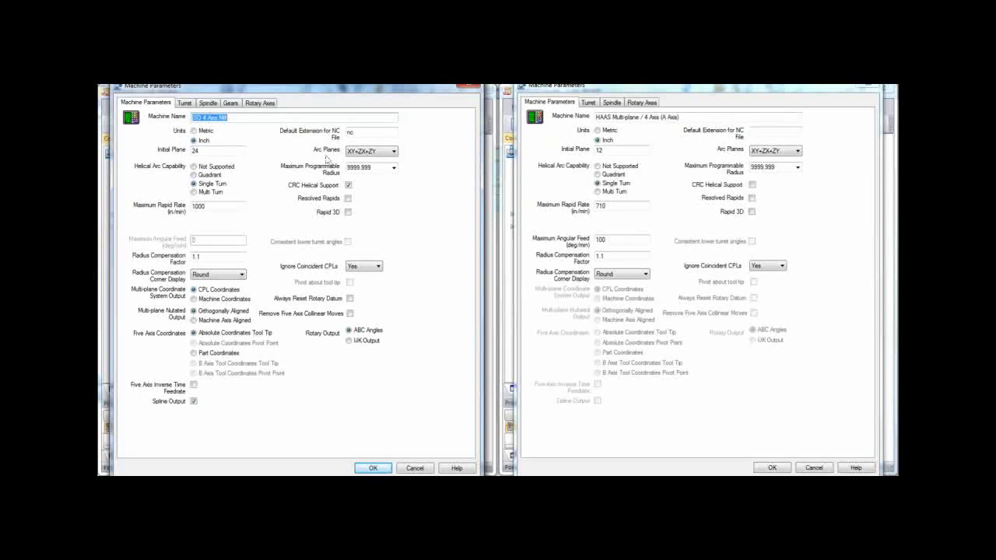
Step: On the Gears tab, delete gears 3 and 2, and set Min RPM 60 and Max RPM 7500
left_click(230, 103)
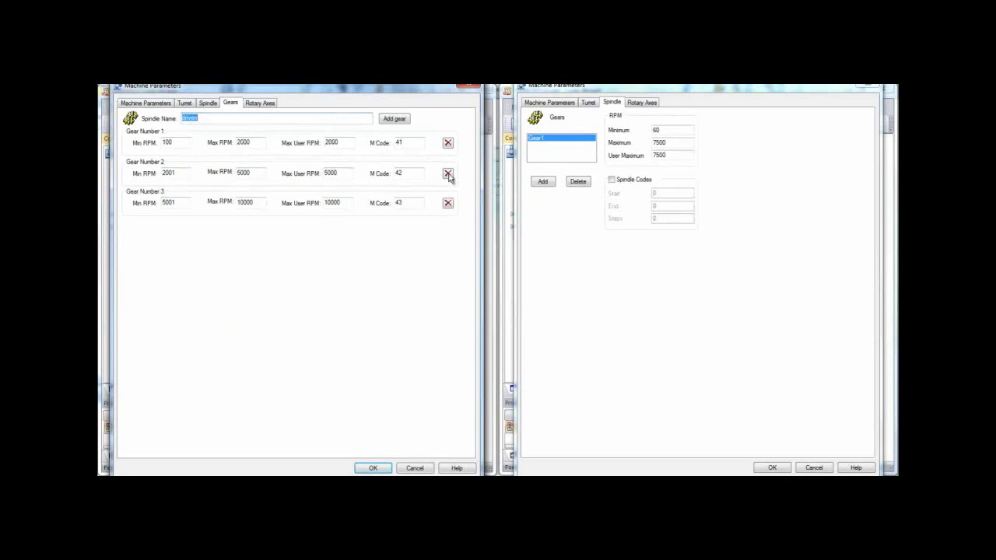
left_click(448, 202)
left_click(447, 173)
double_click(178, 143)
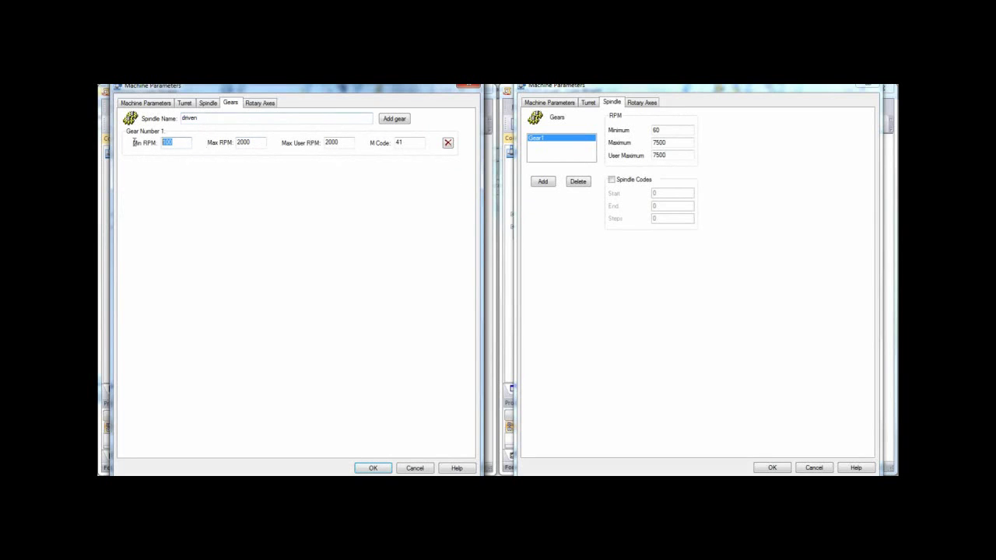
type("60")
key("Tab")
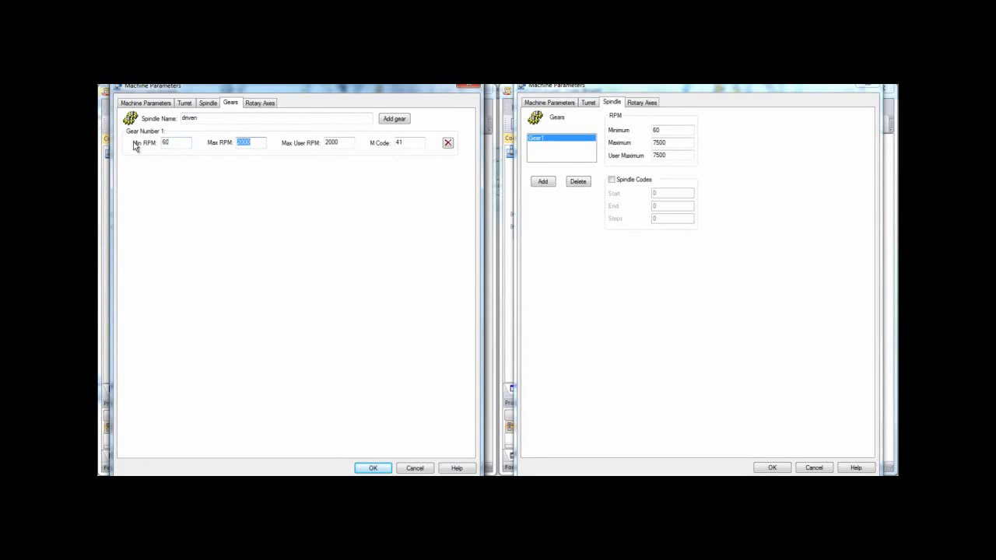
type("7500")
key("Tab")
type("7500")
Step: Accept both Machine Parameters dialogs and expand Code Constructors > Toolchange in both posts' trees
left_click(372, 468)
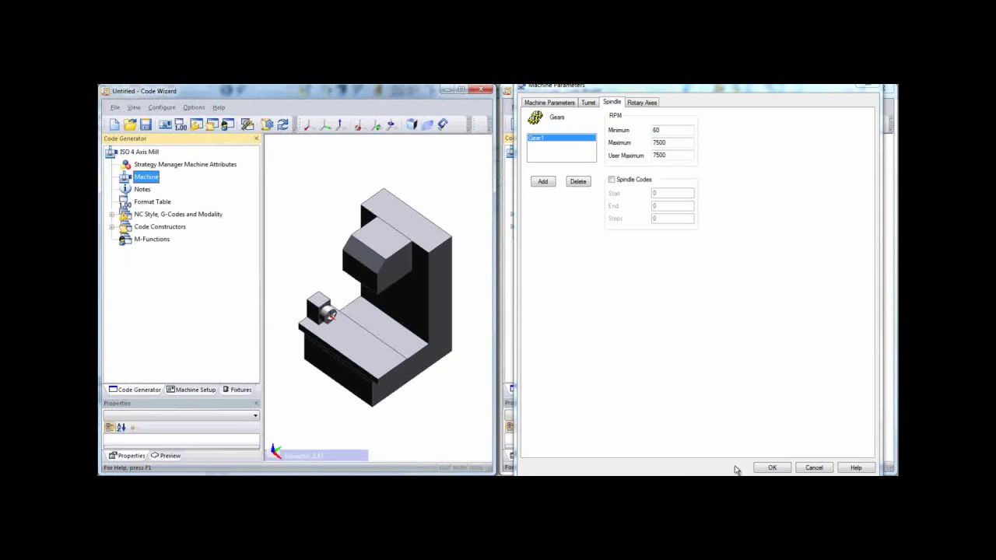
left_click(768, 467)
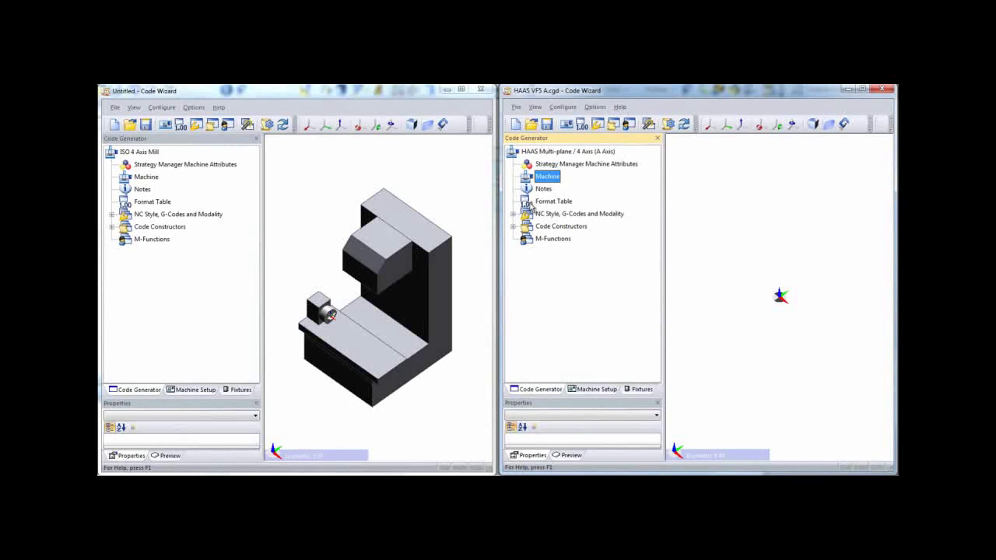
left_click(514, 227)
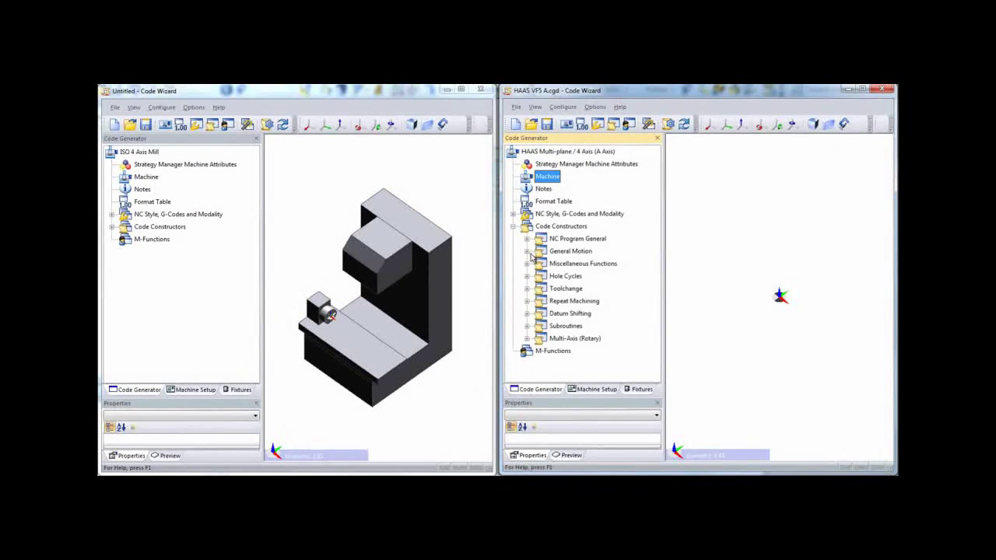
left_click(527, 289)
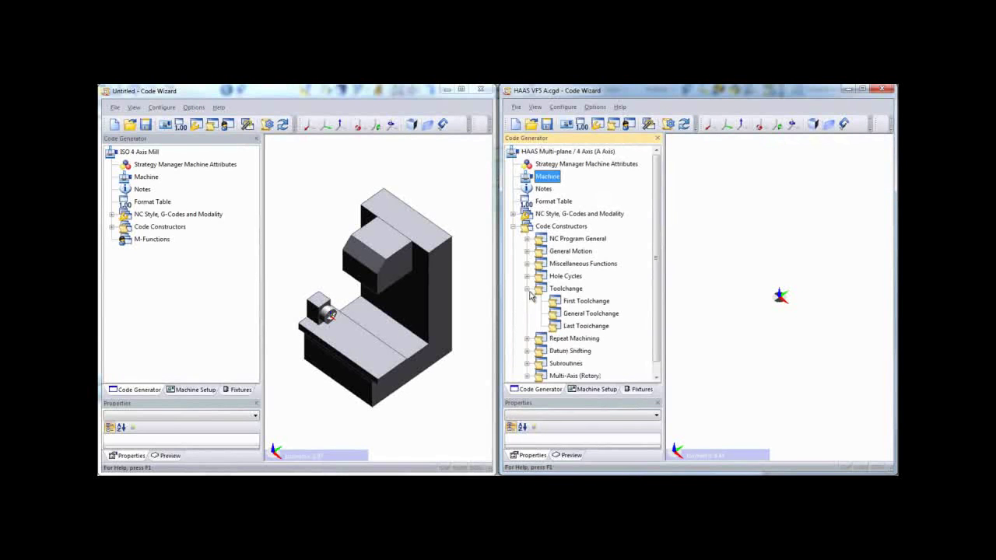
left_click(112, 226)
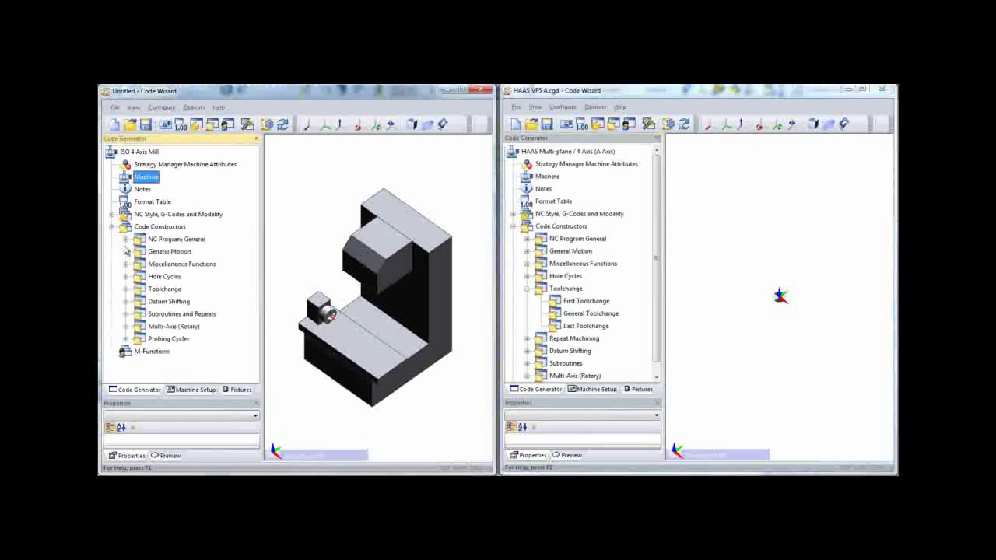
left_click(126, 288)
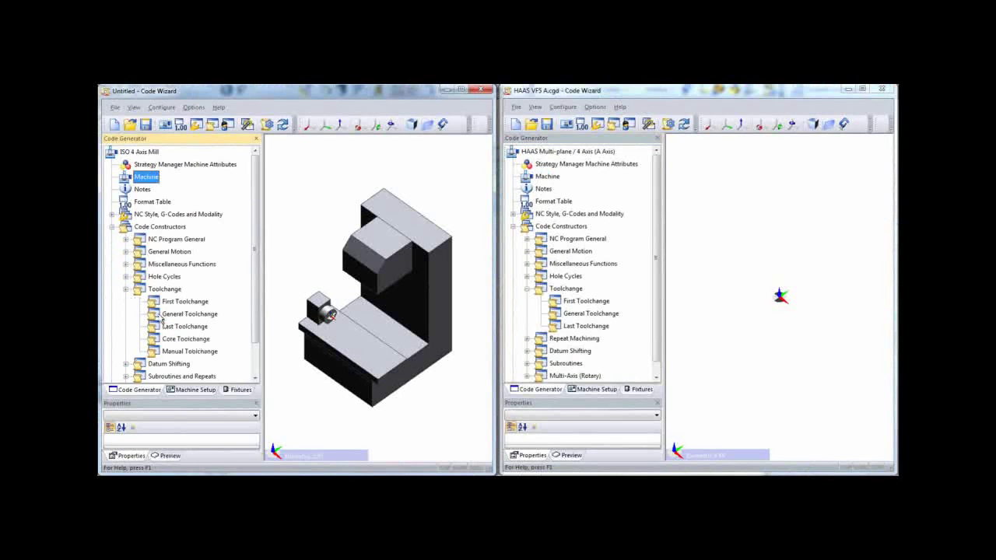
Step: Open Core Toolchange and the legacy General Toolchange side by side and copy the three legacy output lines
double_click(173, 338)
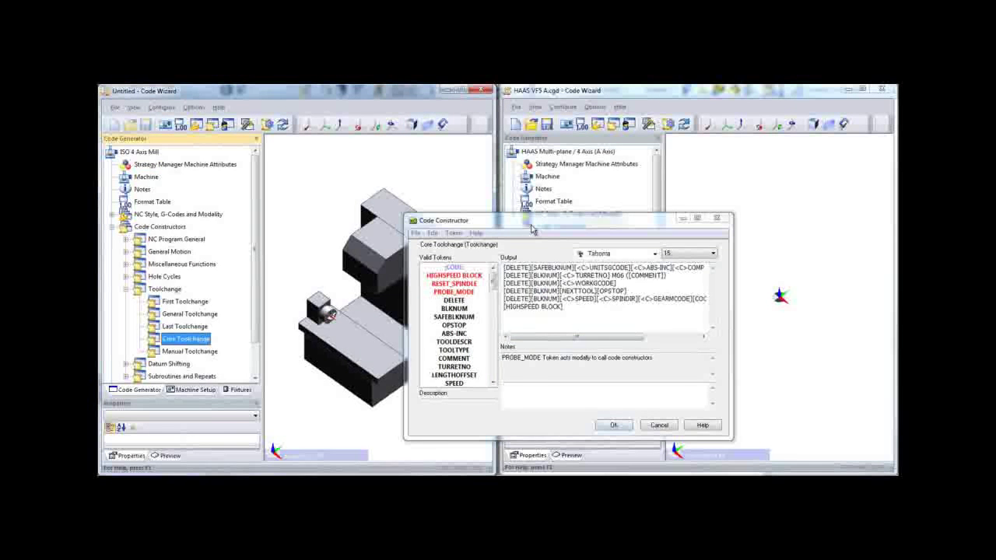
left_click_drag(533, 229, 271, 180)
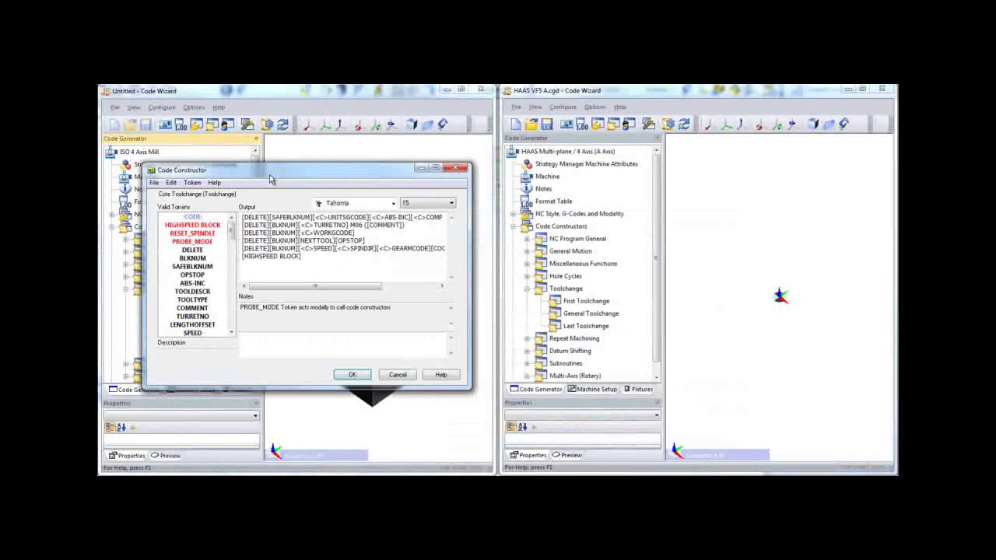
double_click(590, 313)
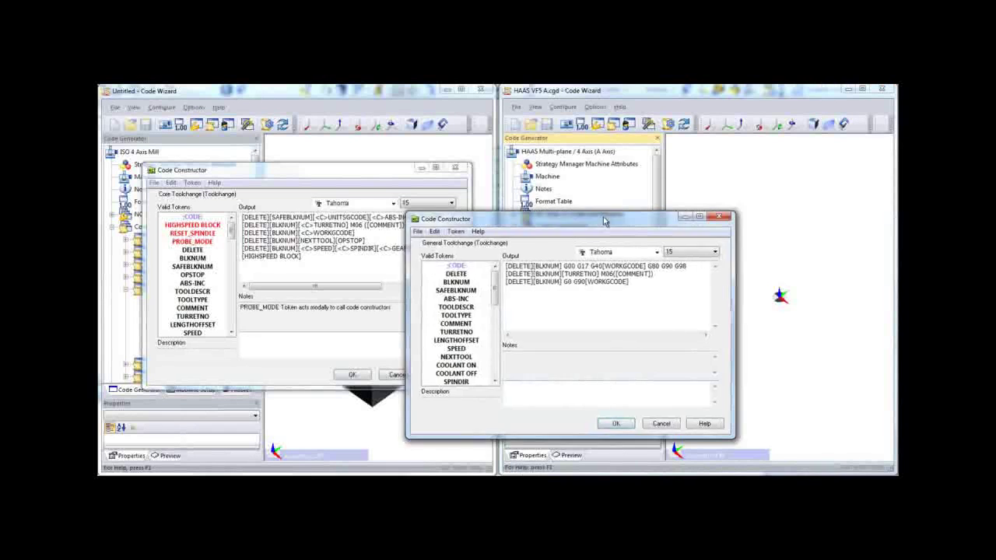
left_click_drag(604, 223, 735, 179)
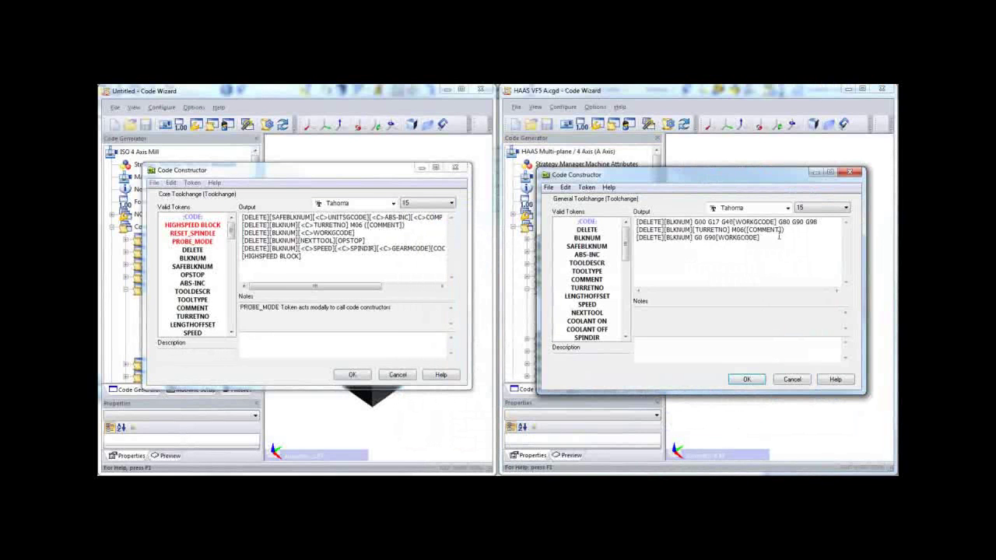
left_click_drag(779, 236, 651, 219)
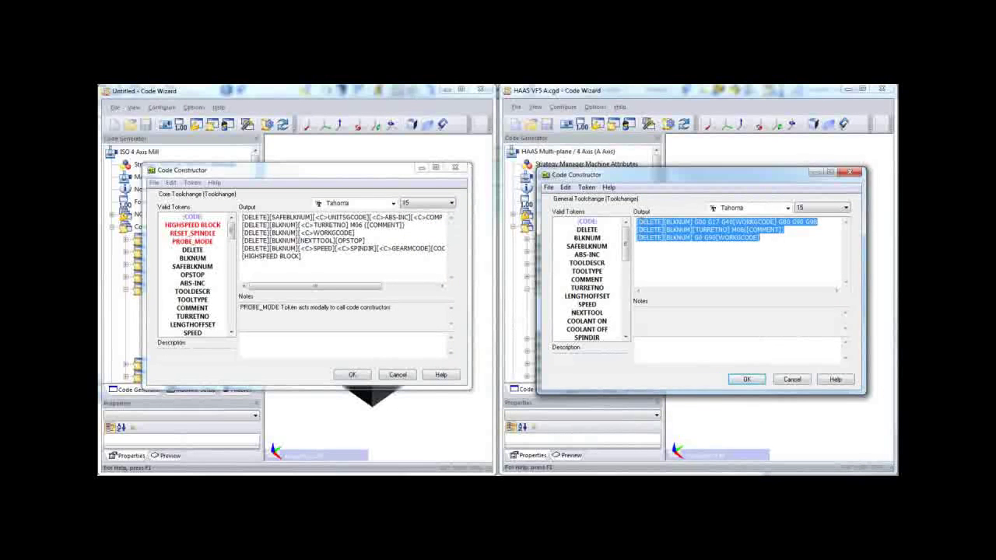
left_click(566, 190)
left_click(573, 229)
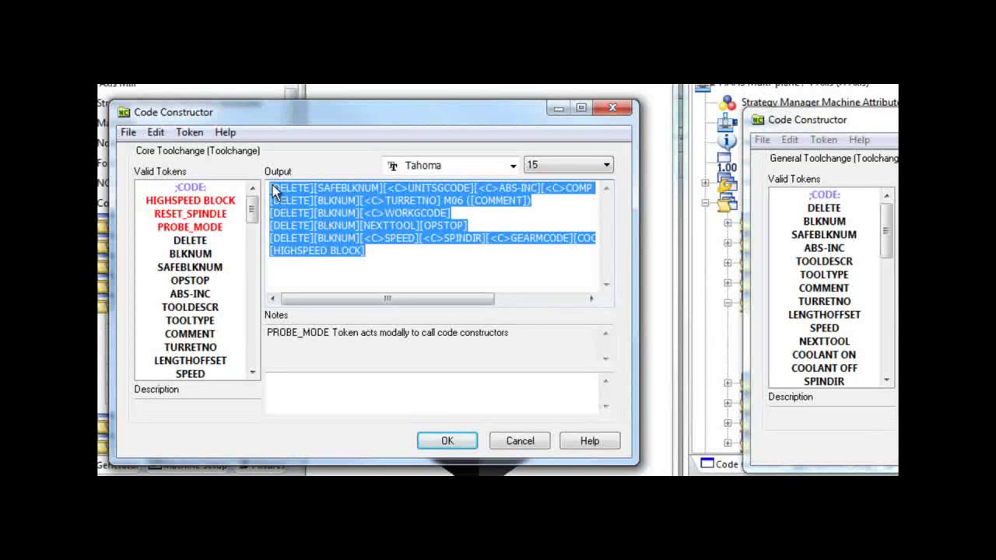
Step: Replace the Core Toolchange output with the pasted legacy lines and close both constructors
key("Delete")
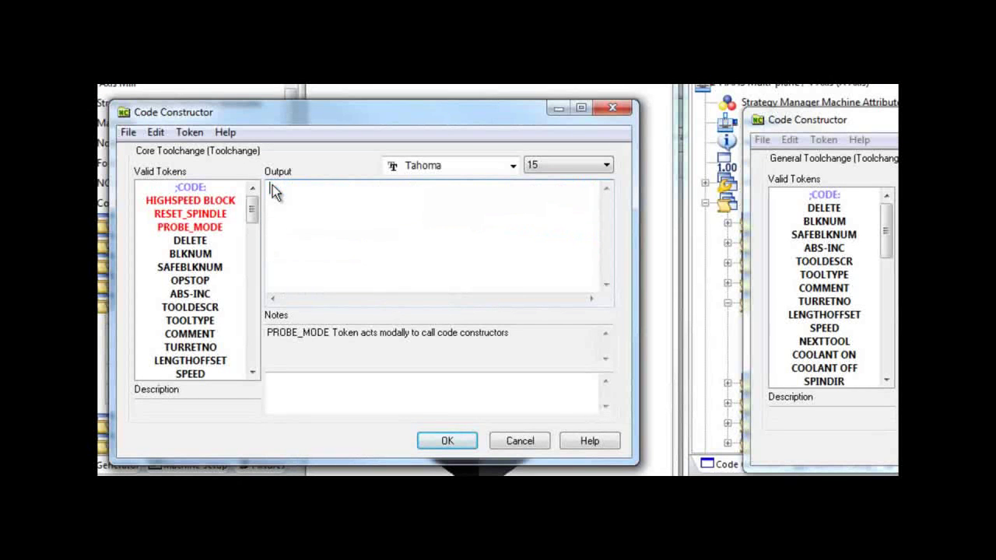
left_click(157, 133)
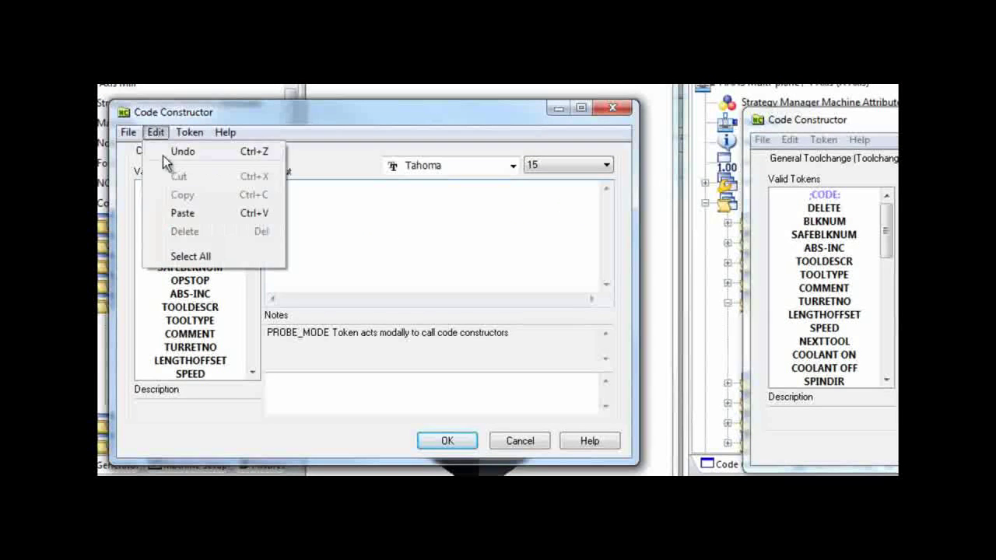
left_click(180, 215)
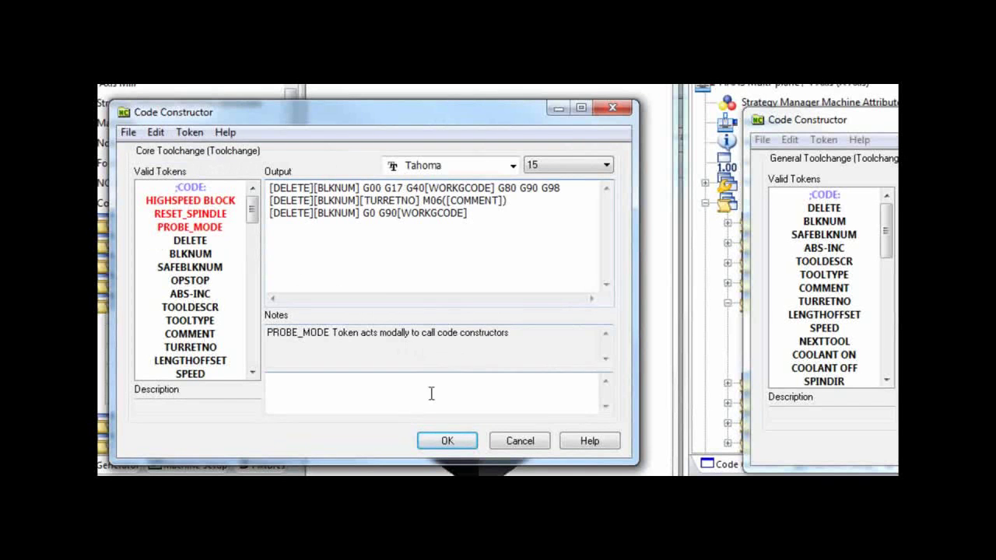
left_click(447, 439)
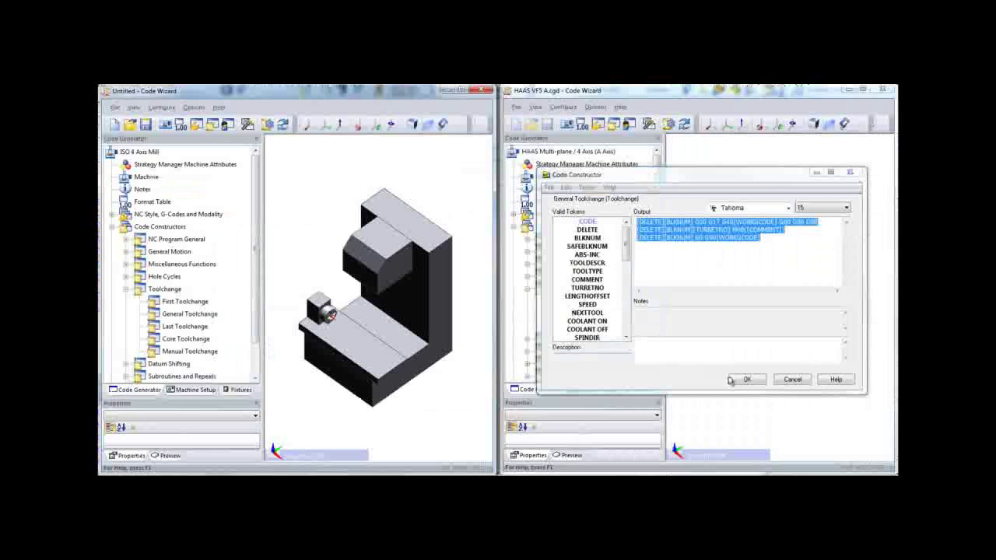
left_click(741, 380)
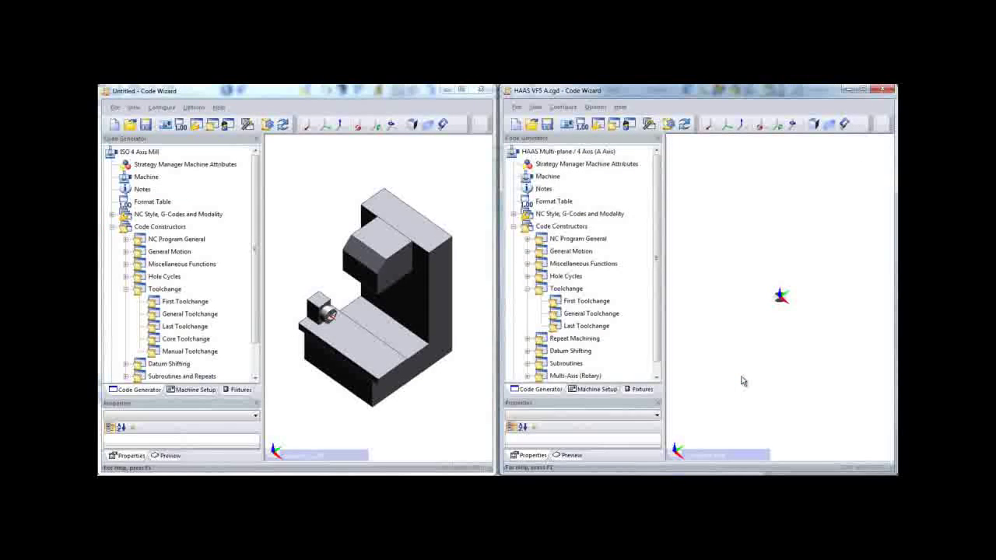
Step: Save the new post as new HAAS VF5 A.cgd and compile it to new HAAS VF5 A.mxt
left_click(114, 107)
left_click(132, 189)
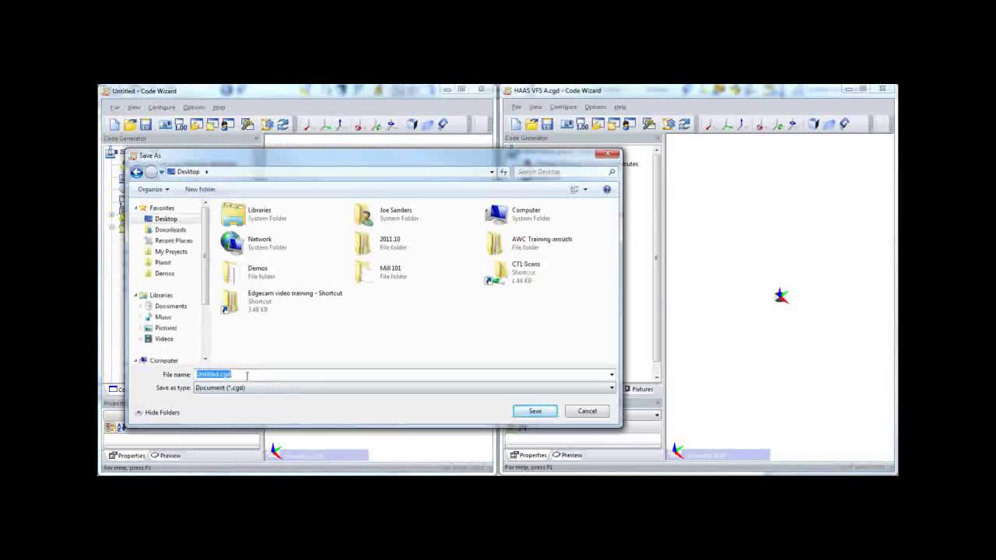
type("new")
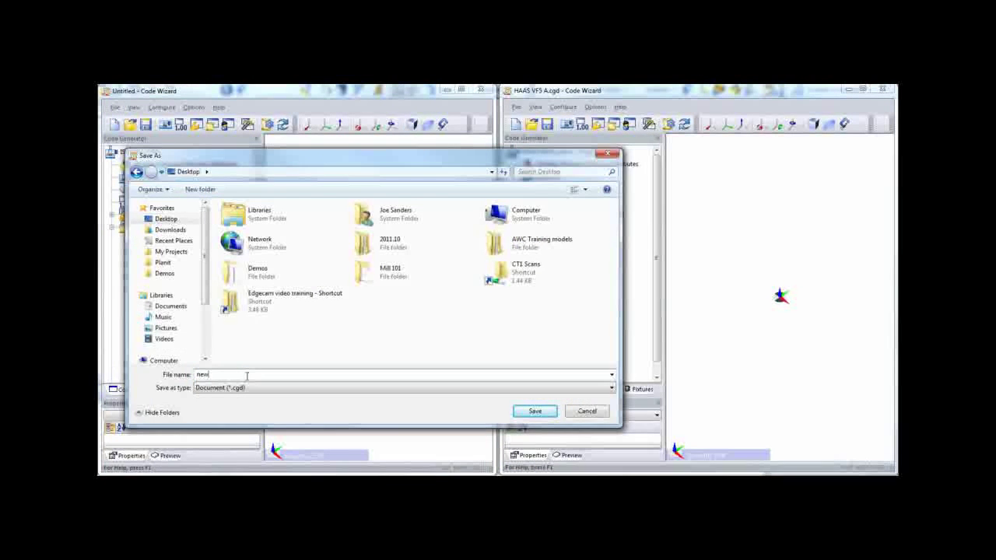
type(" H")
type("AAS")
type(" VF")
type("5-A")
key("Return")
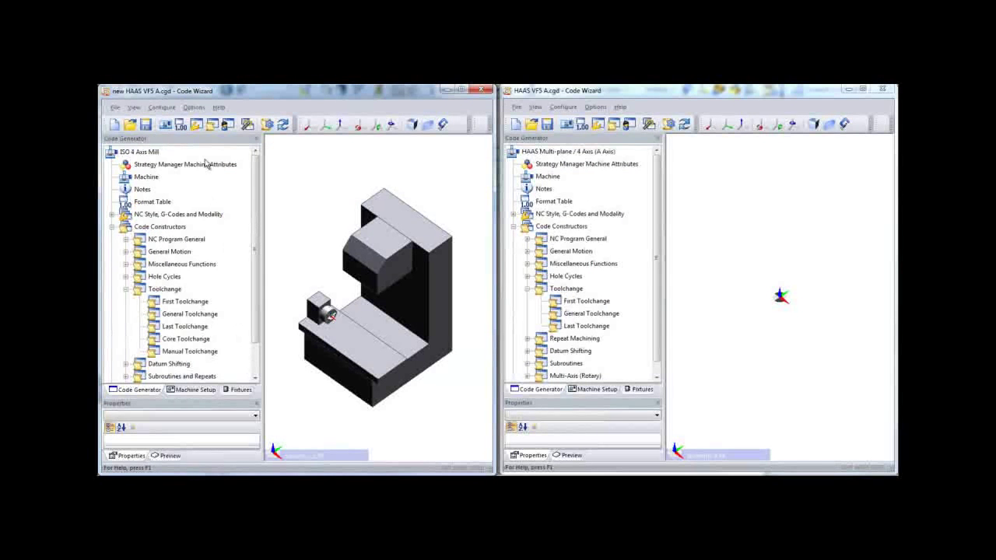
left_click(114, 106)
left_click(128, 223)
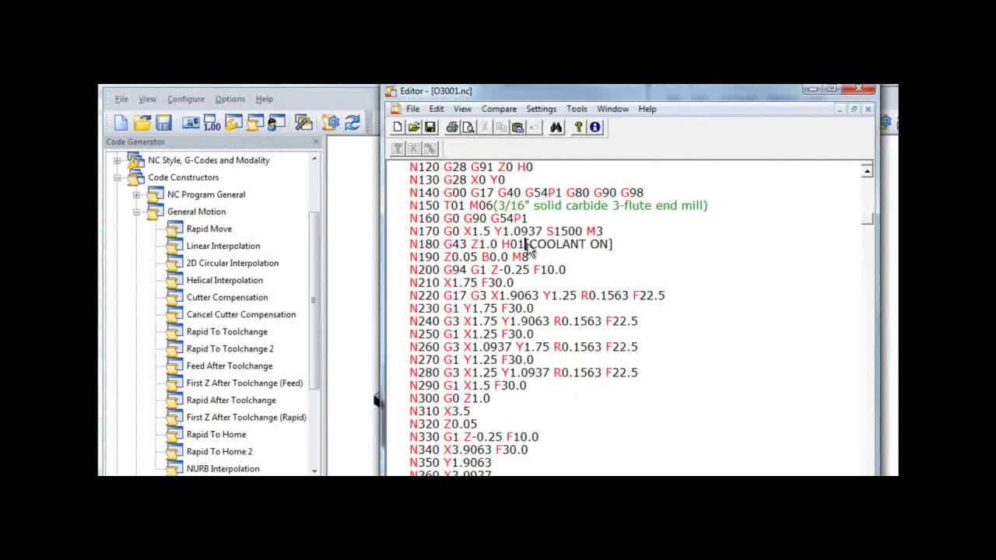
Step: Enable Generate Code Constructor Trace on the NC Debug tab, recompile, and return to the O3001.nc Editor
left_click_drag(523, 245, 611, 247)
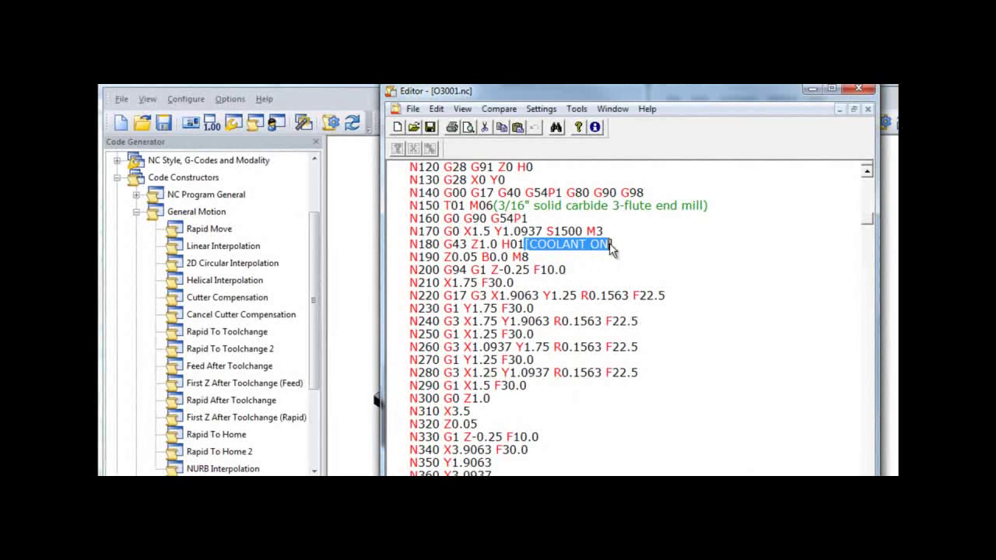
left_click(233, 123)
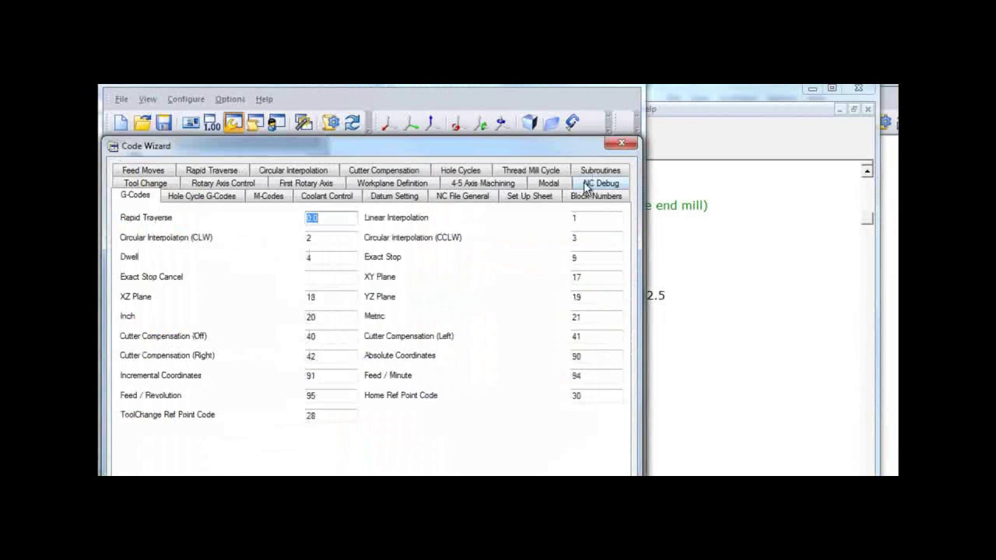
left_click(588, 187)
left_click(369, 217)
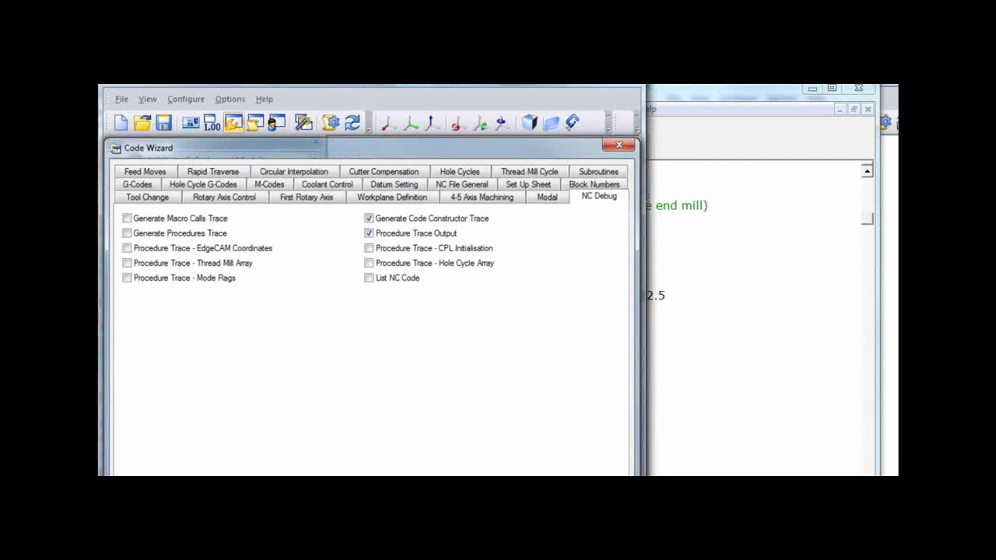
left_click(351, 122)
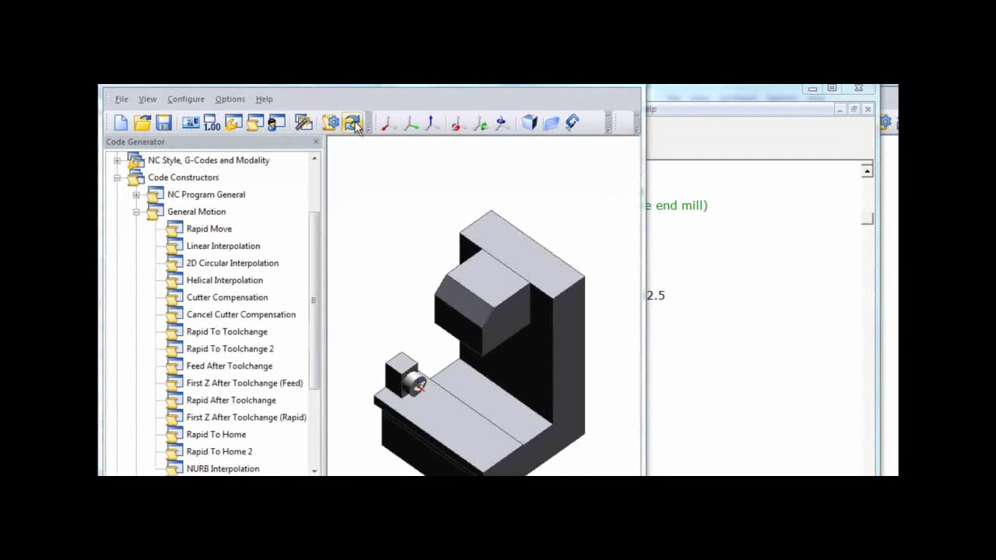
left_click(720, 217)
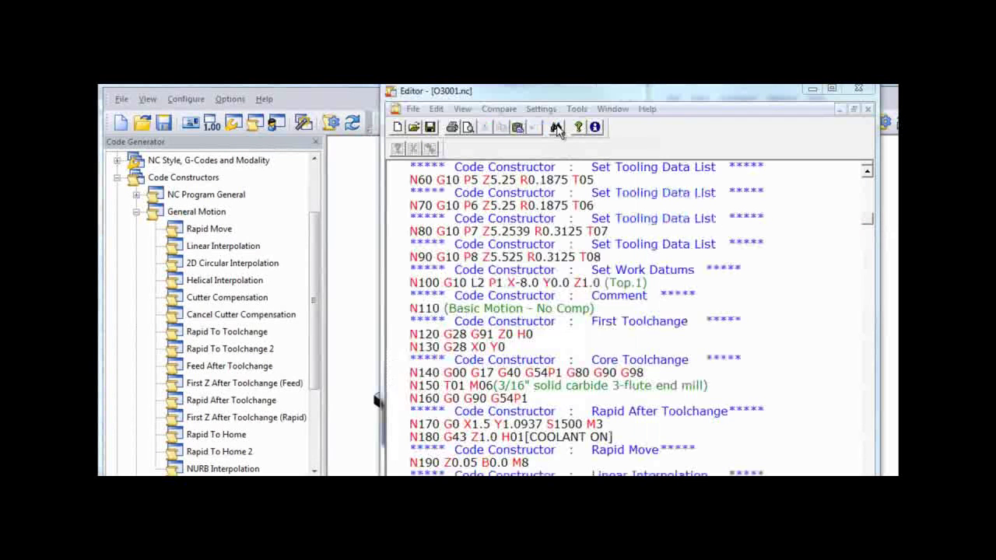
left_click(556, 128)
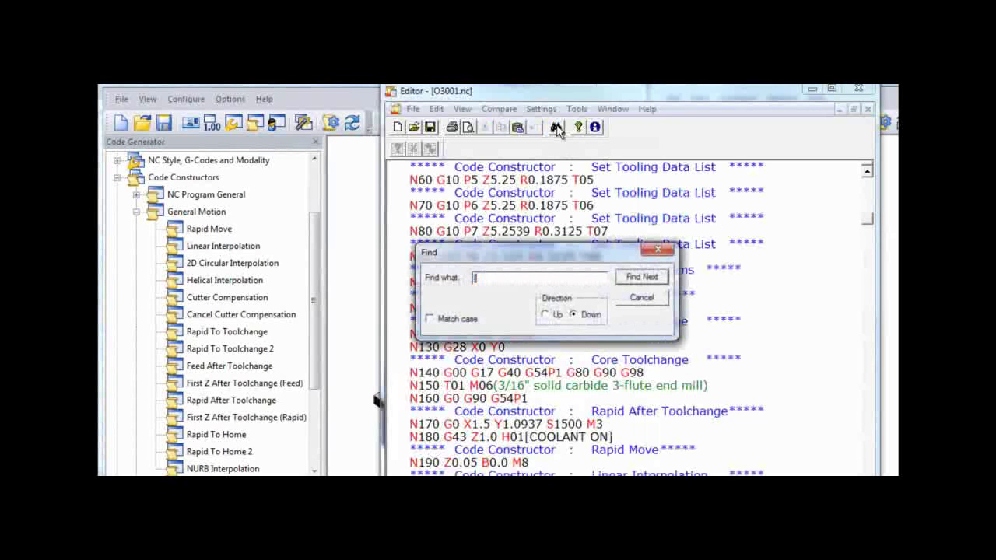
left_click(641, 299)
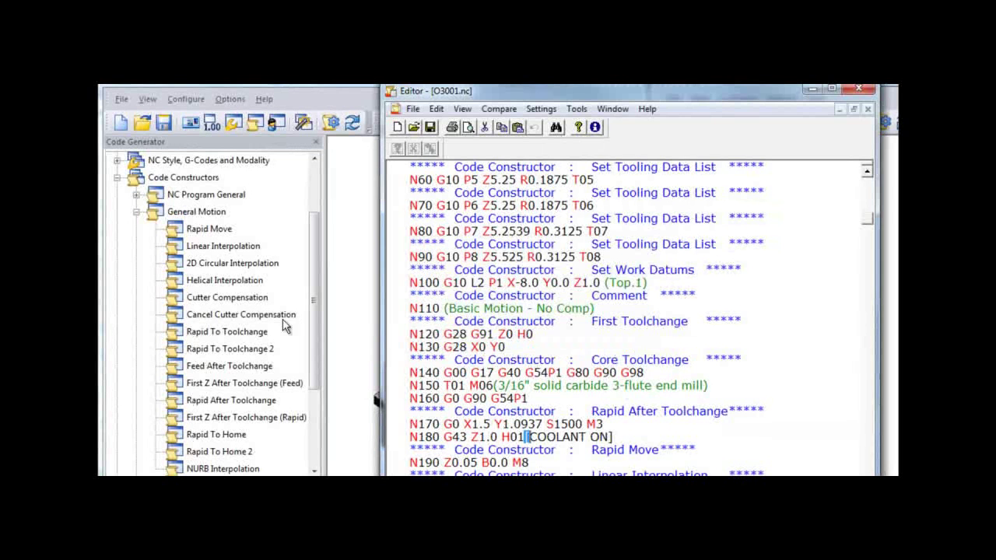
Step: In Rapid After Toolchange, replace [COOLANT ON] with the COOLANT token, recompile, and confirm N180 outputs M8
left_click(217, 402)
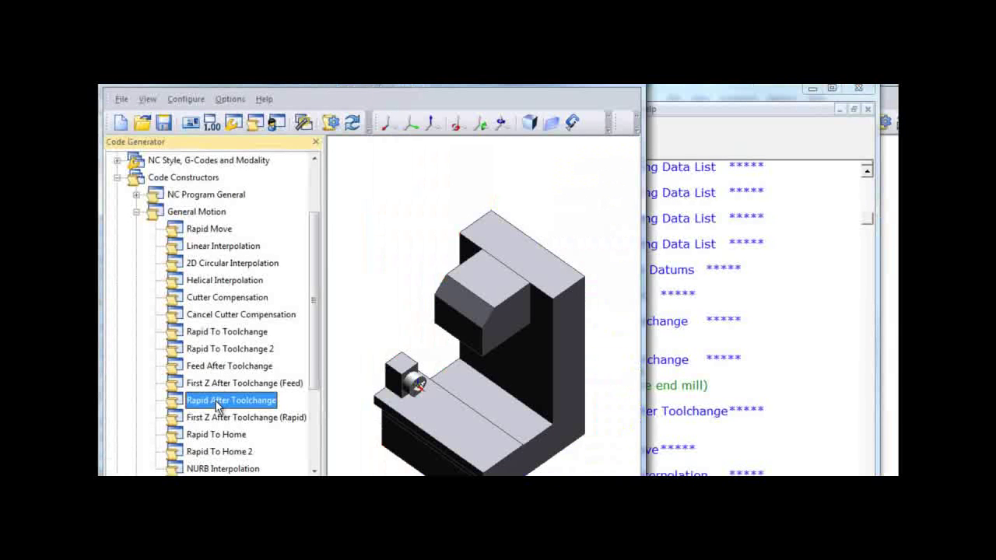
double_click(217, 403)
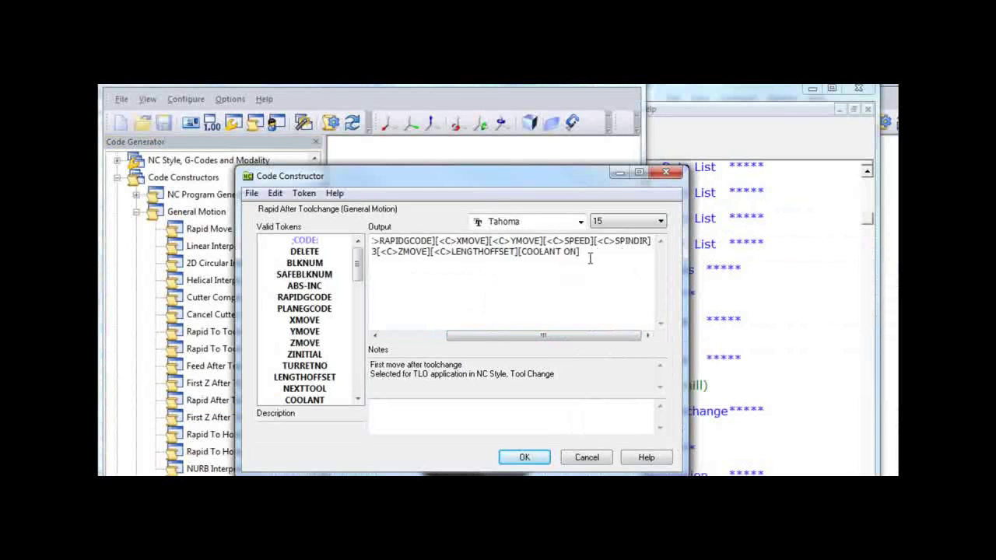
left_click(559, 252)
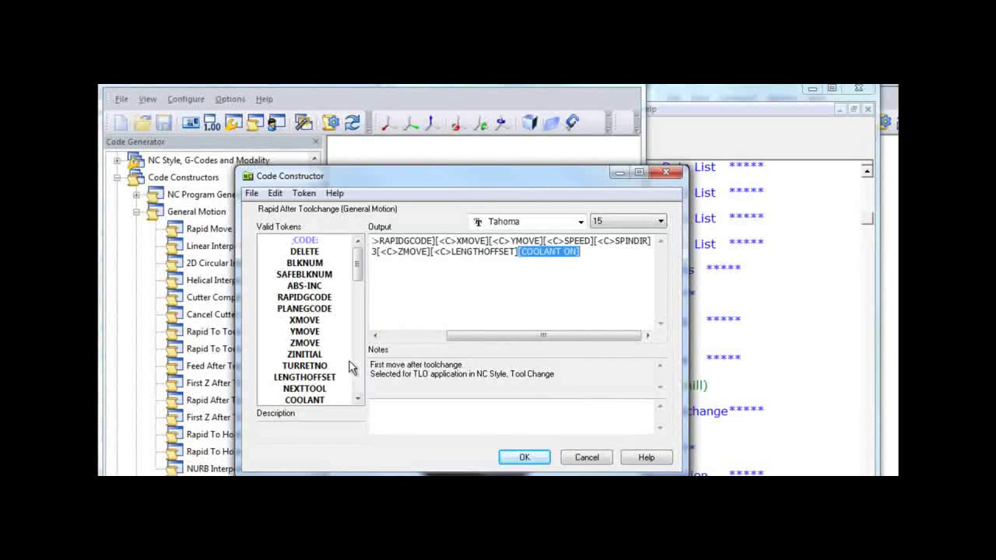
scroll(344, 304, "down", 2)
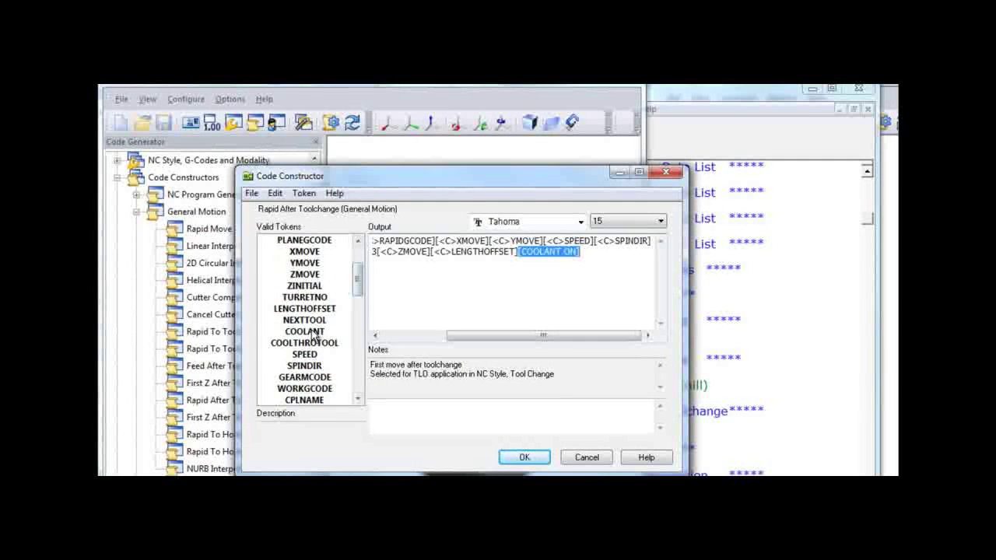
left_click(311, 333)
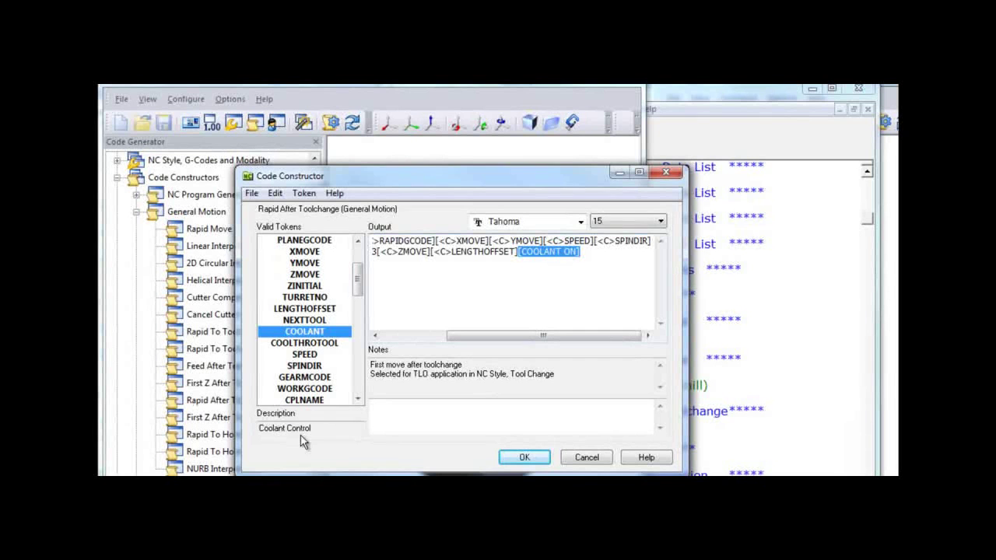
double_click(303, 333)
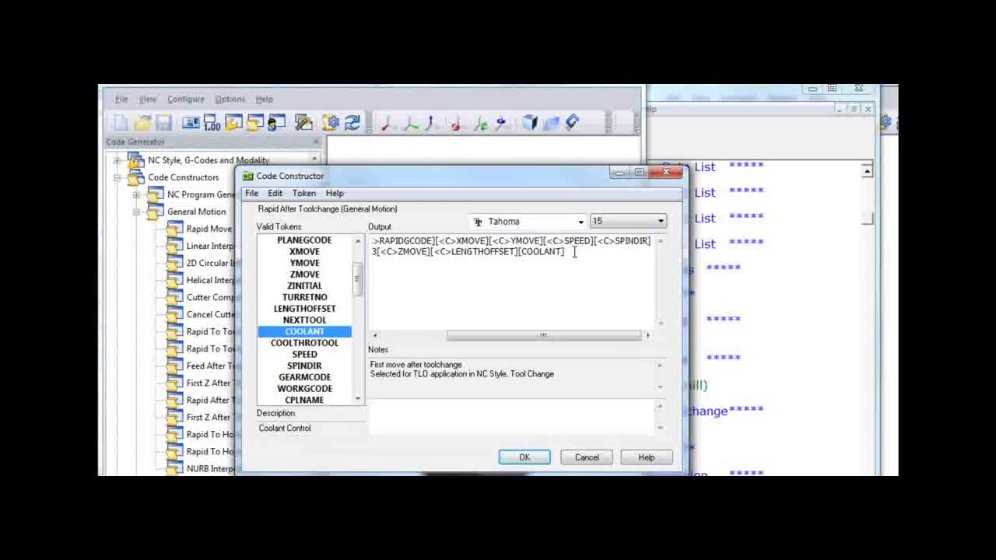
key("Return")
left_click(353, 122)
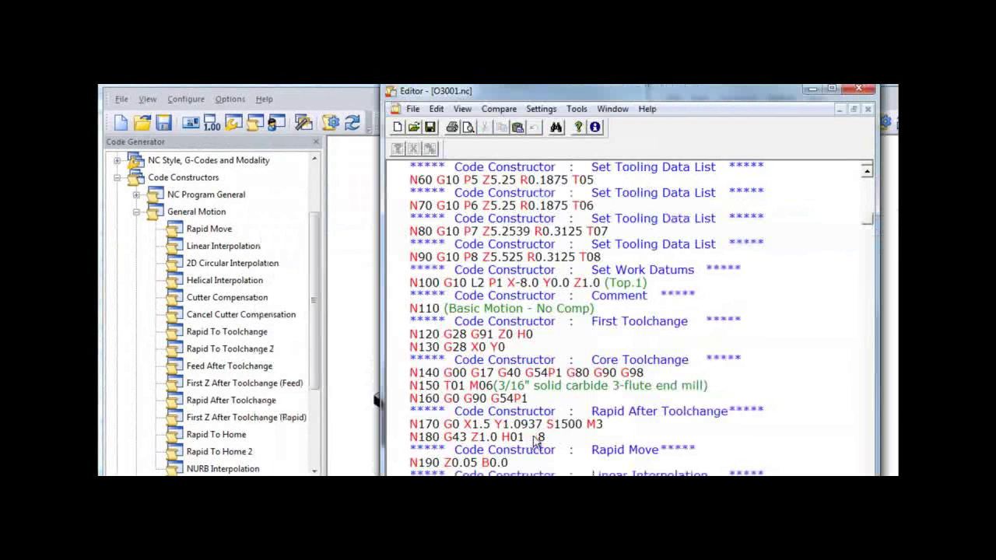
double_click(536, 437)
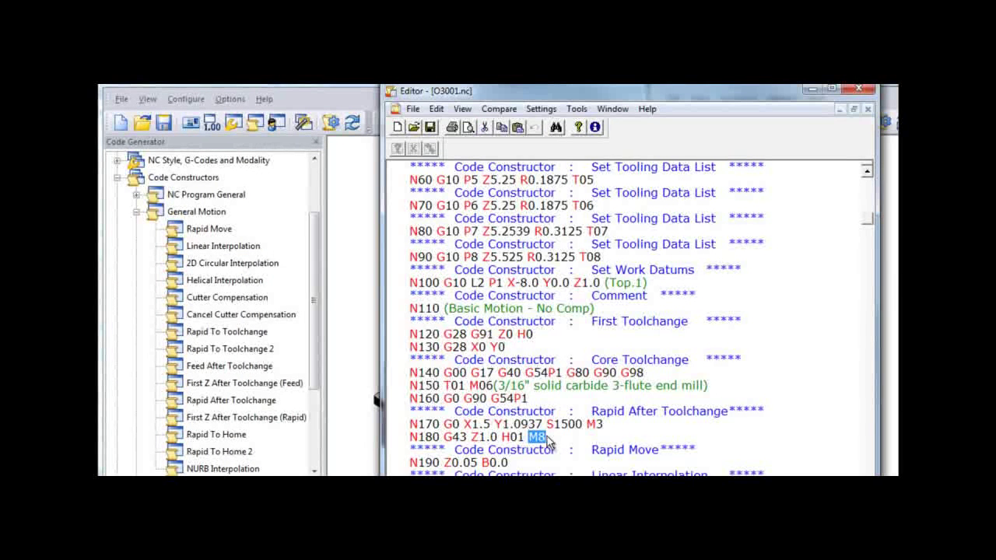